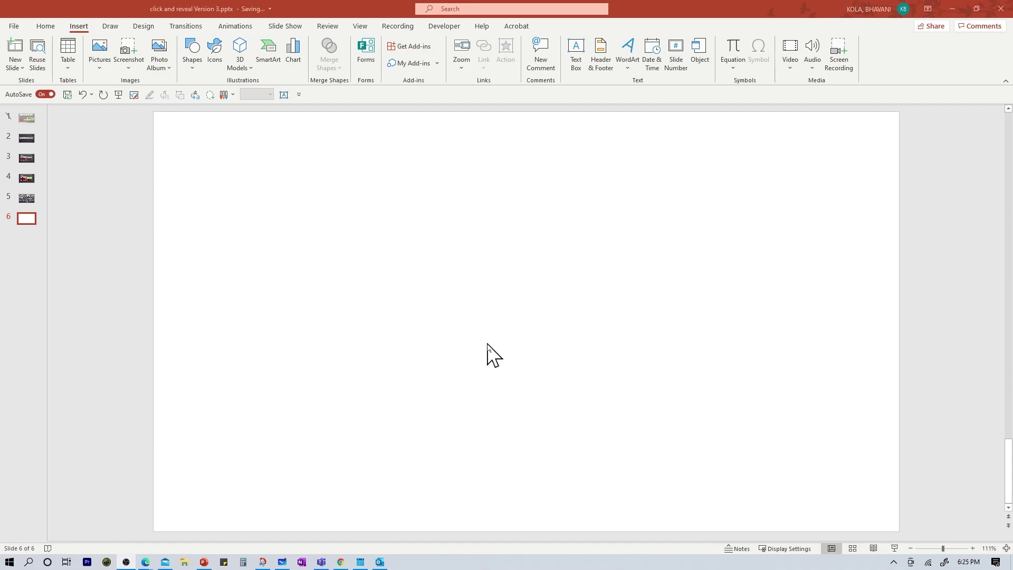
- Bring up the context menu on the new blank slide 6
right_click(459, 273)
- Fill slide 6's background with the first dark chalkboard image from an online 'Blackboard' search
click(517, 379)
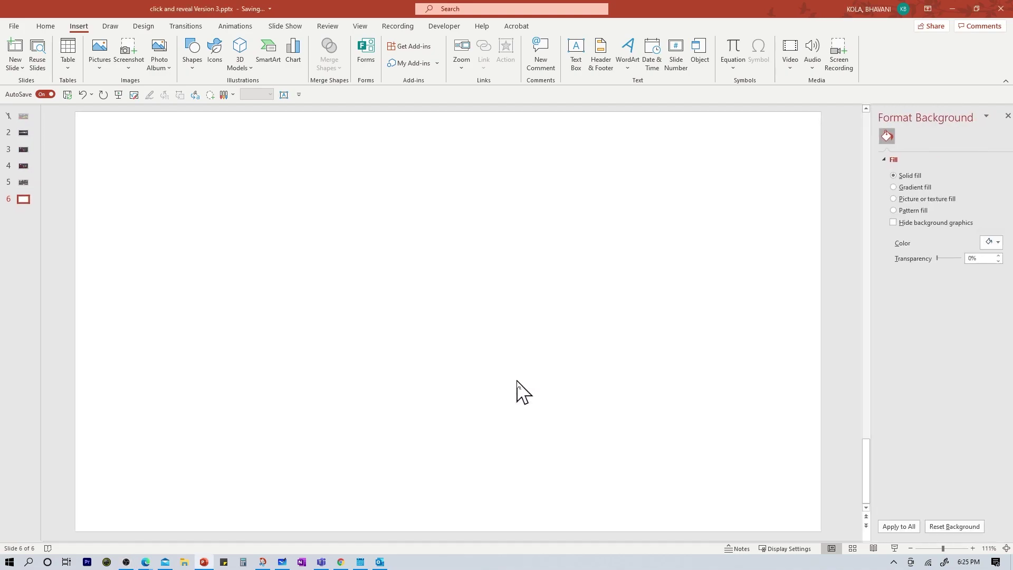
click(939, 202)
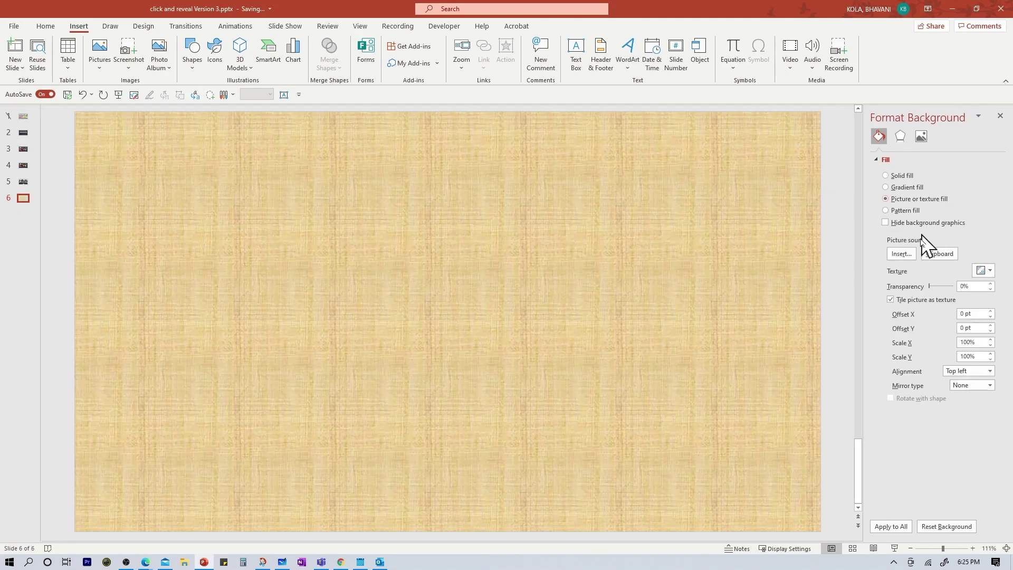
click(902, 256)
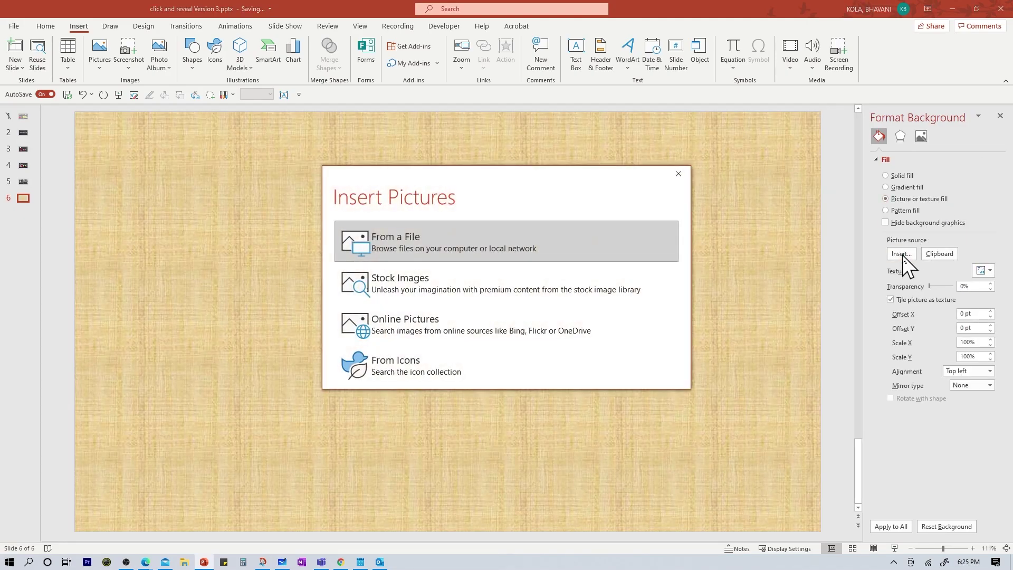
click(428, 334)
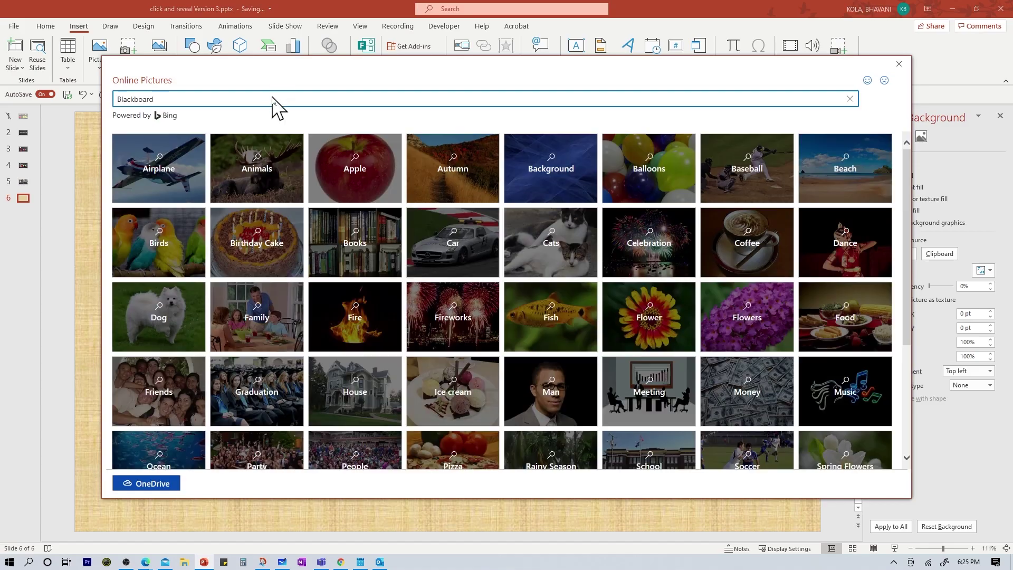
key(Return)
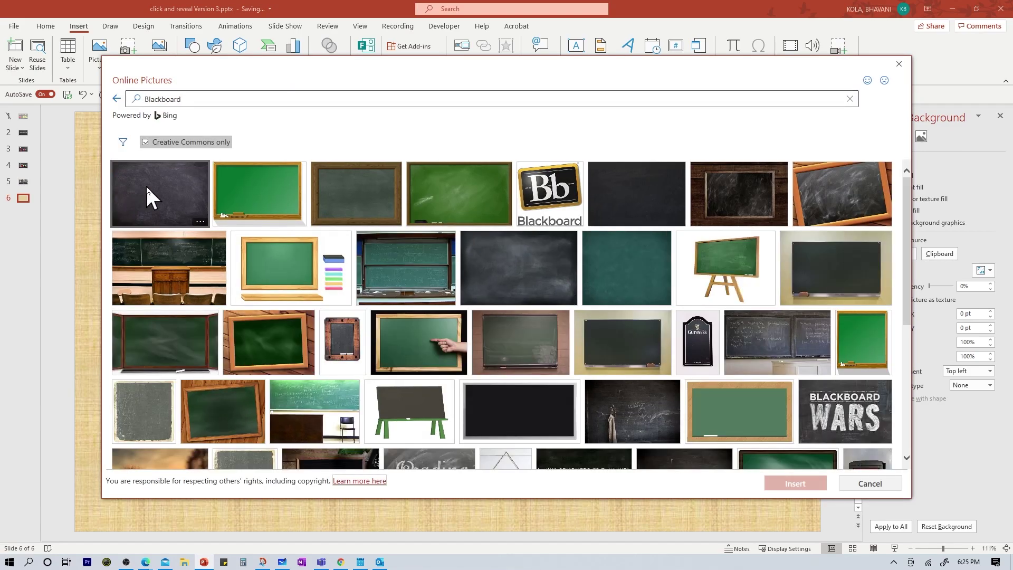
click(145, 195)
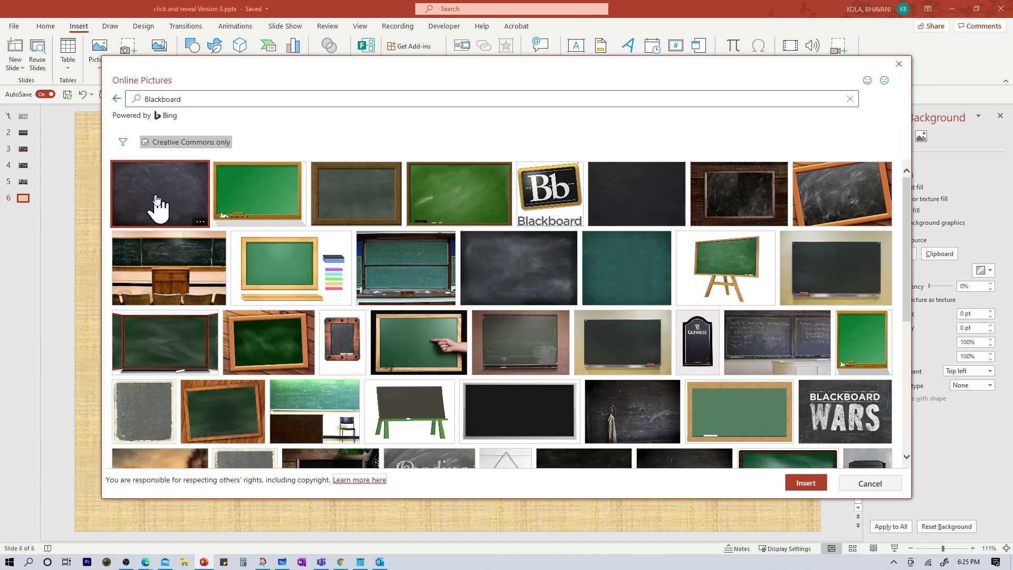
click(806, 483)
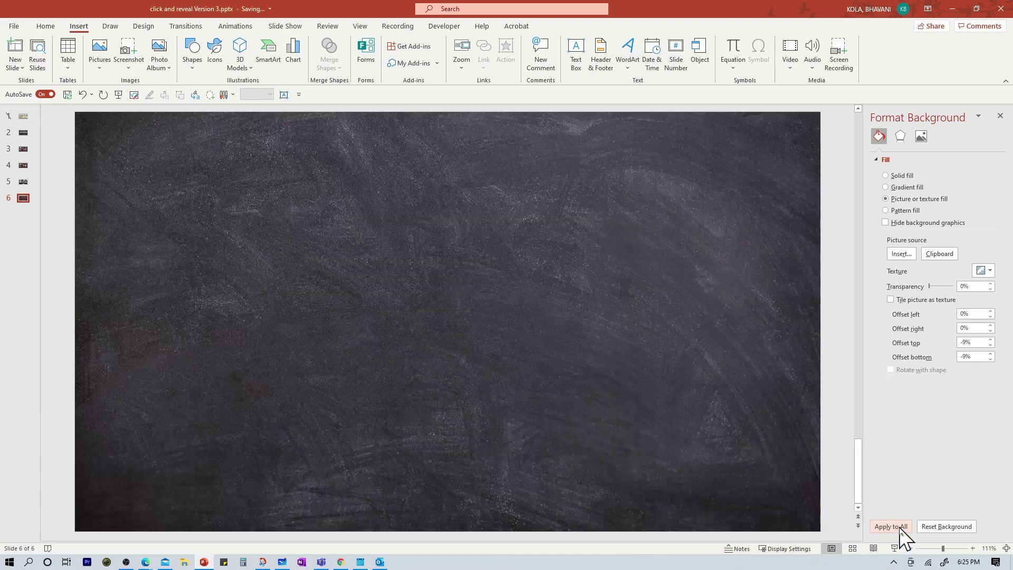
click(1000, 116)
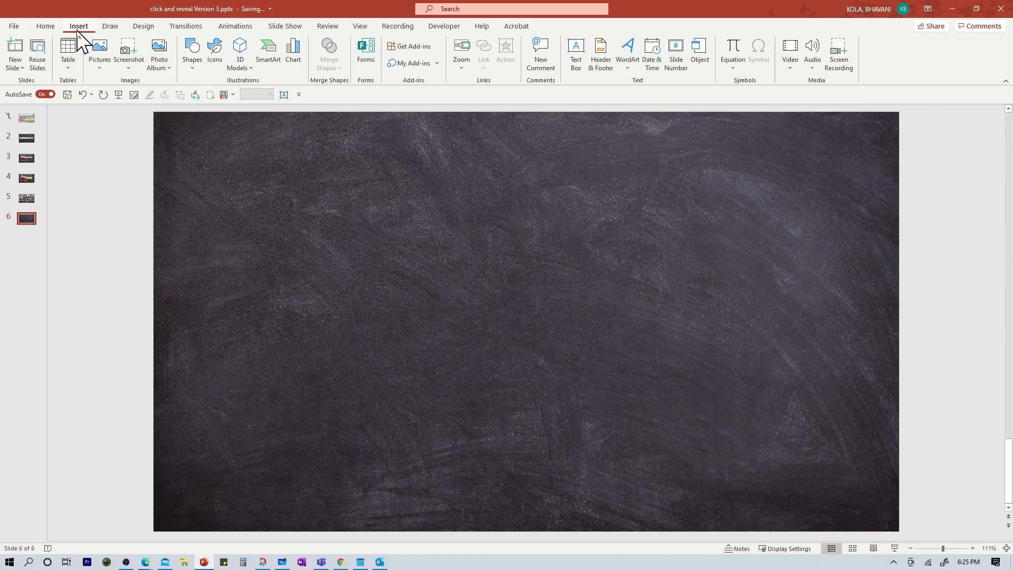
- Draw a wide text box across the slide top with a solid white outline
click(579, 52)
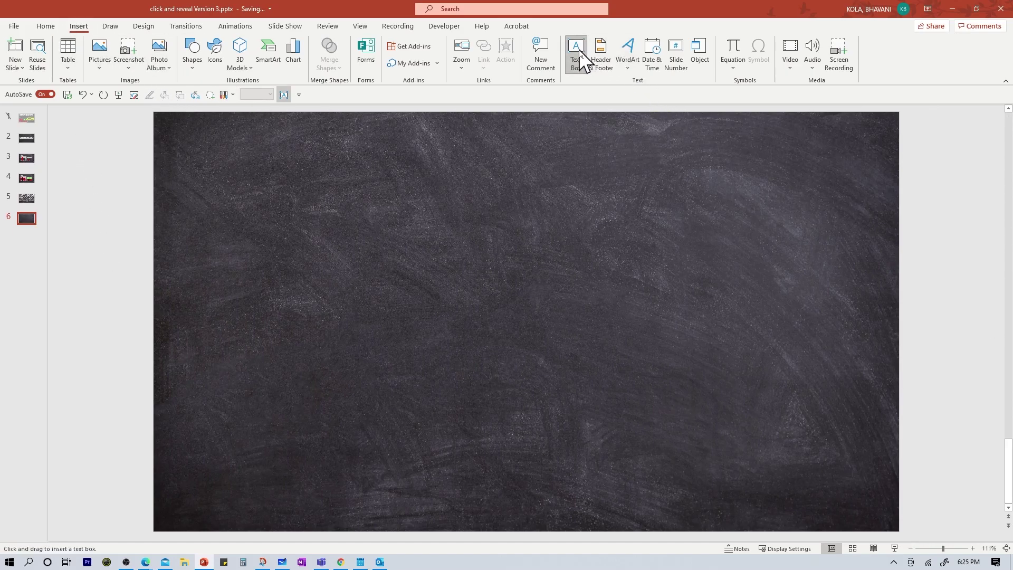
drag(251, 151, 819, 217)
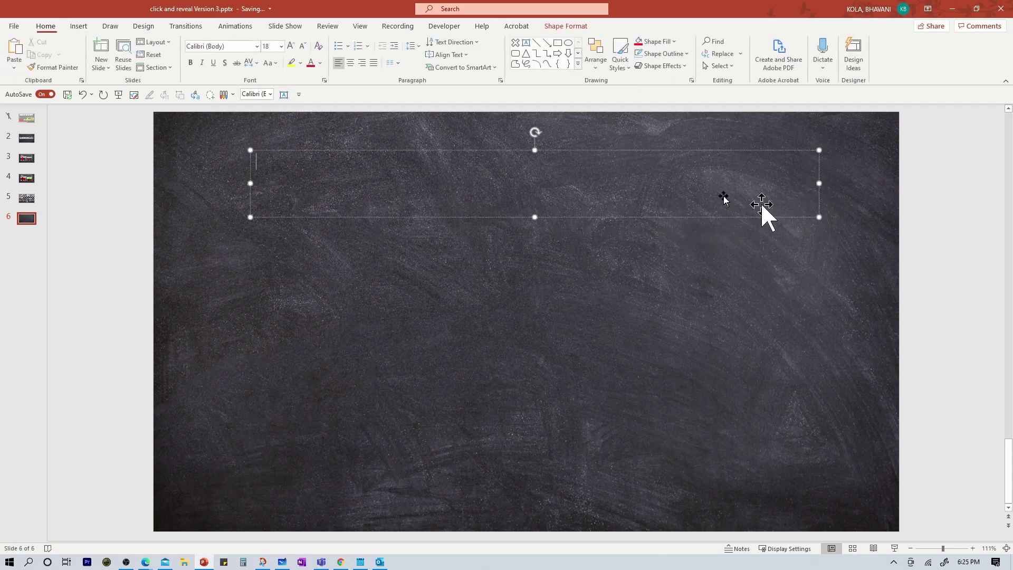
right_click(690, 150)
click(716, 423)
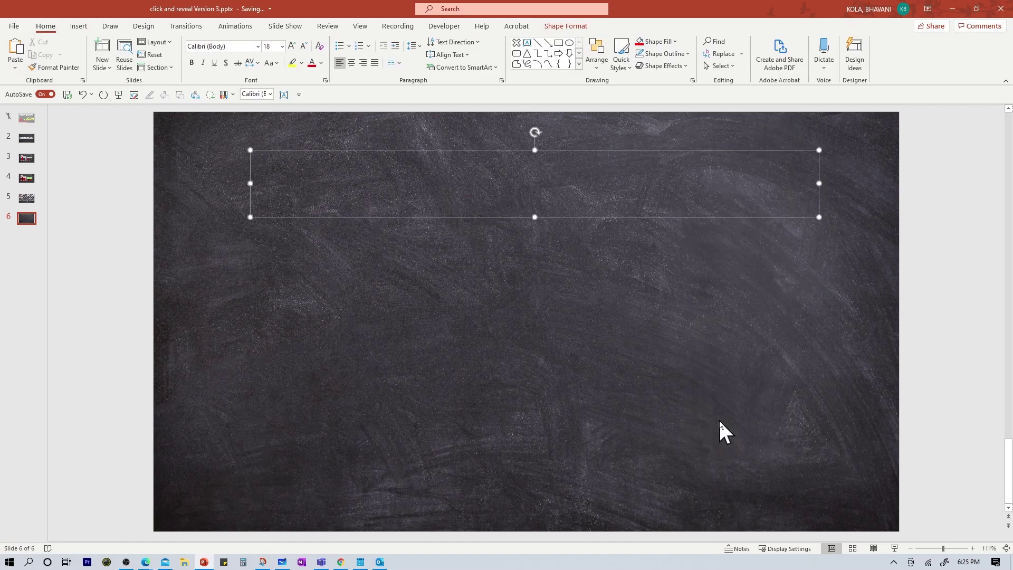
click(899, 295)
click(989, 330)
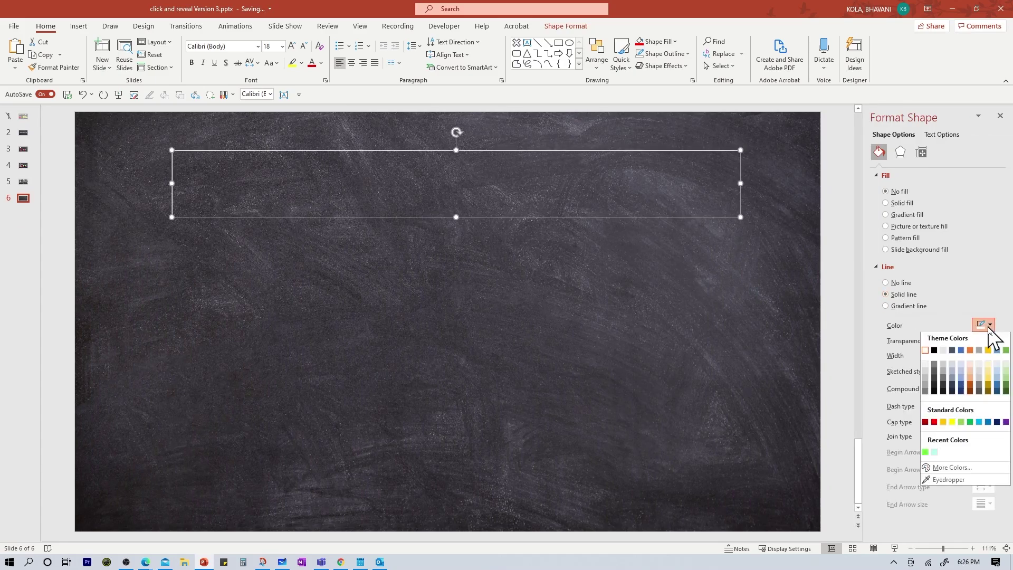
click(928, 358)
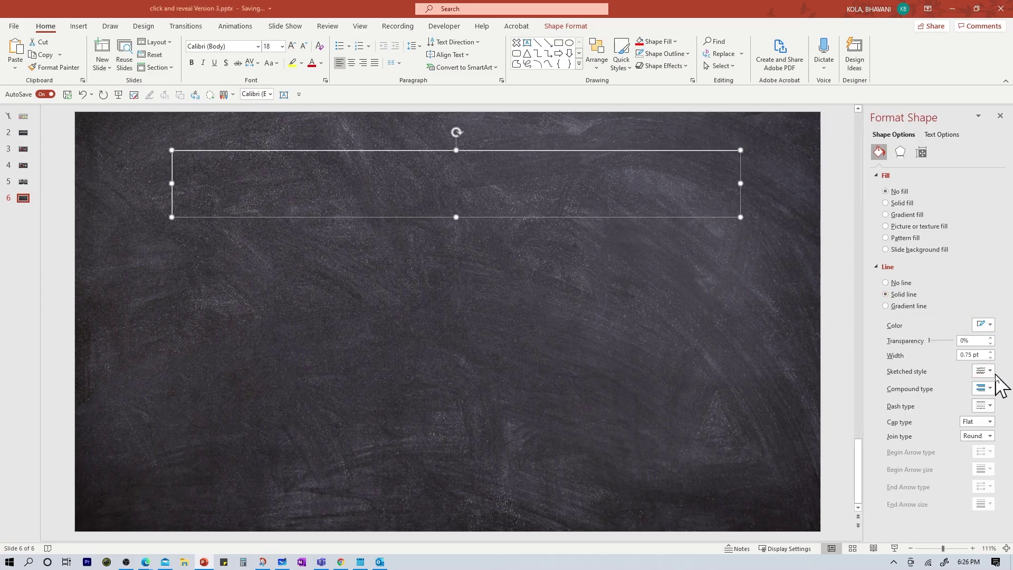
- Thicken the outline to 2.75 pt, make it sketched, and give the text a solid fill
click(991, 352)
click(990, 352)
click(991, 352)
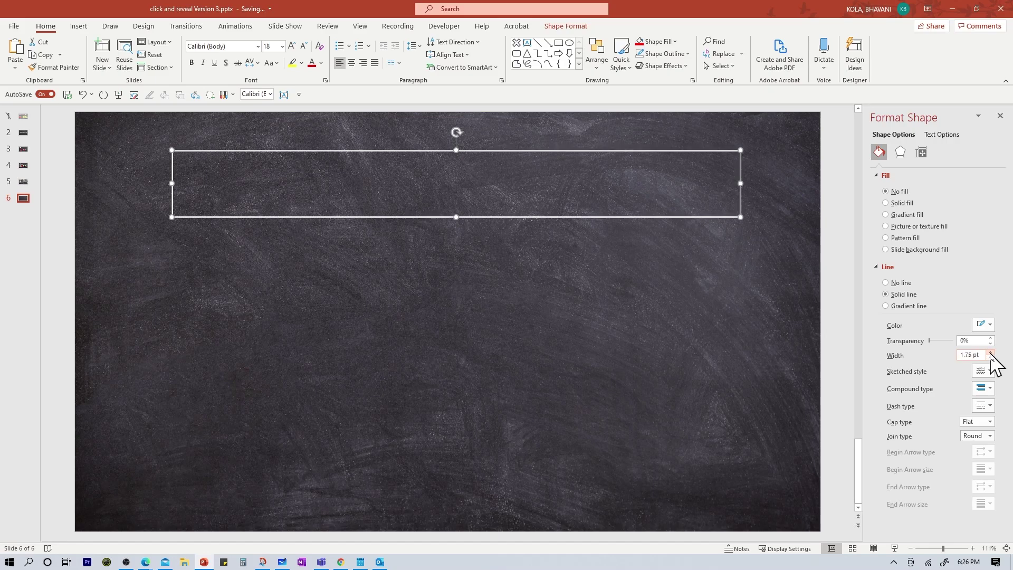
click(990, 352)
click(990, 353)
click(983, 371)
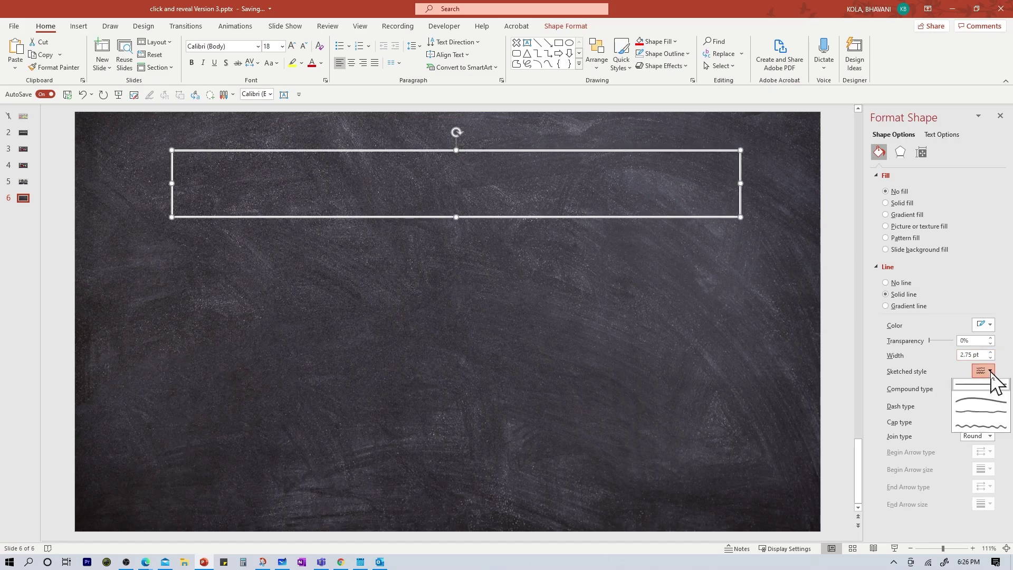
click(979, 426)
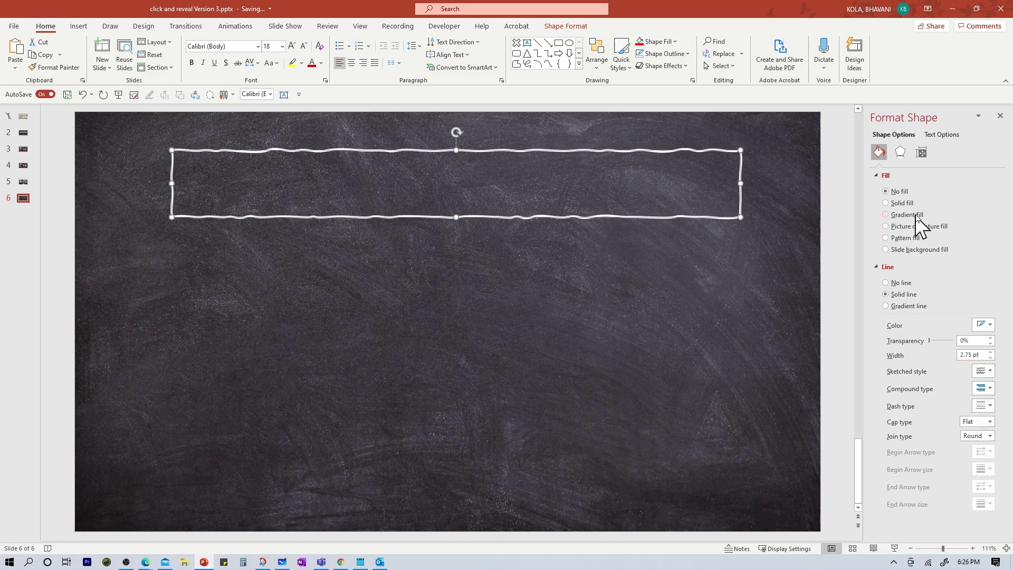
click(942, 135)
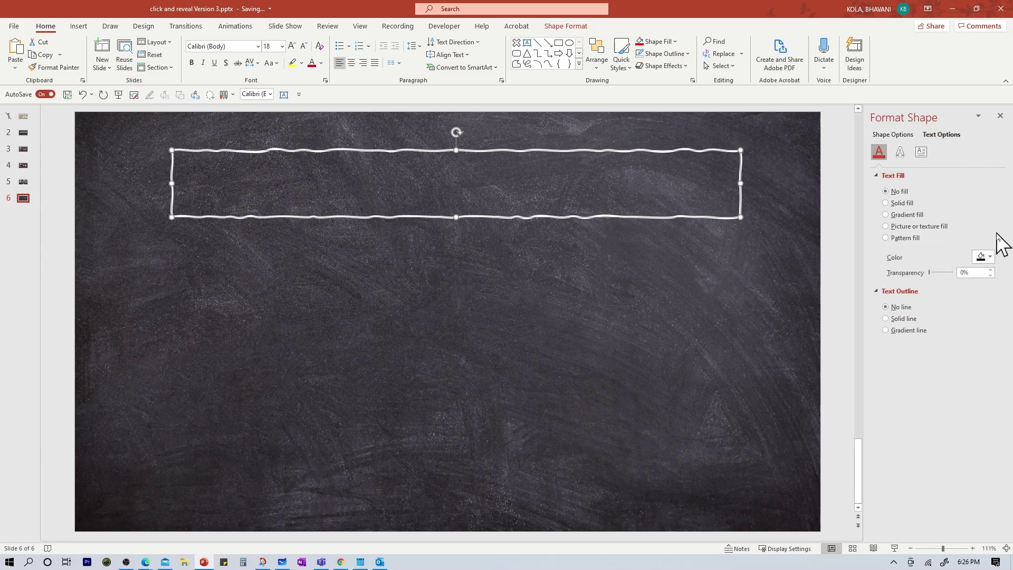
click(989, 257)
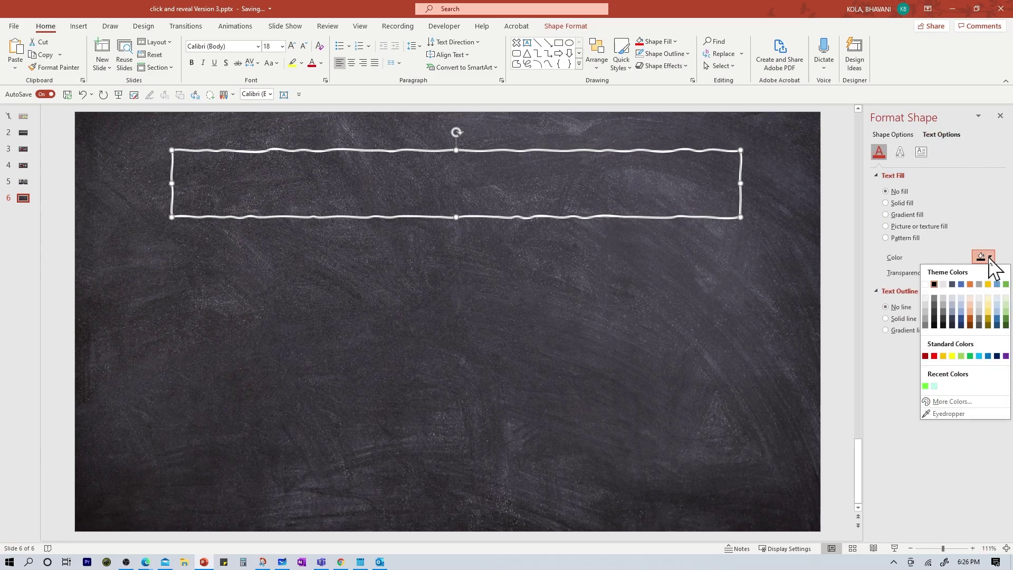
click(924, 285)
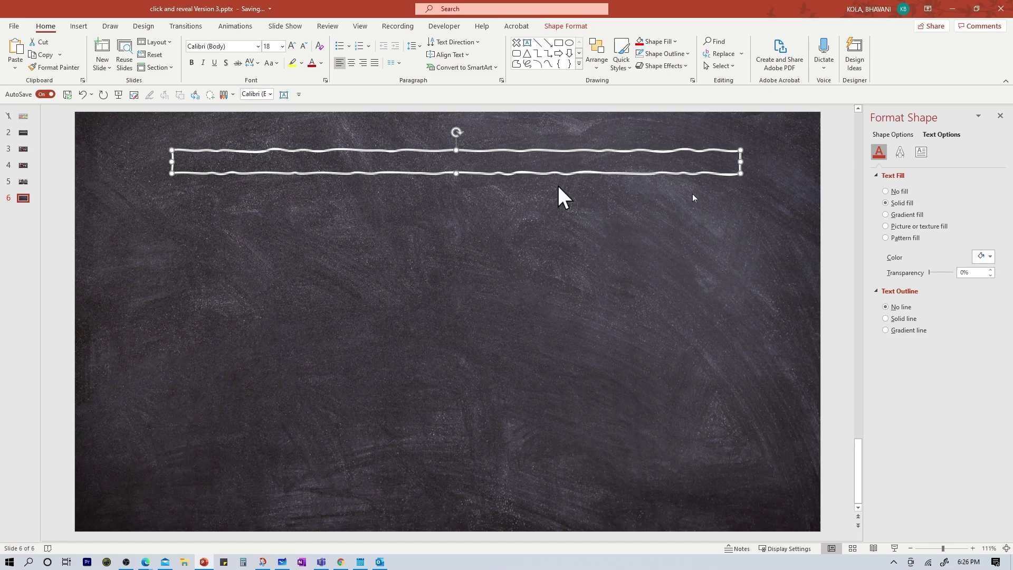
click(1000, 117)
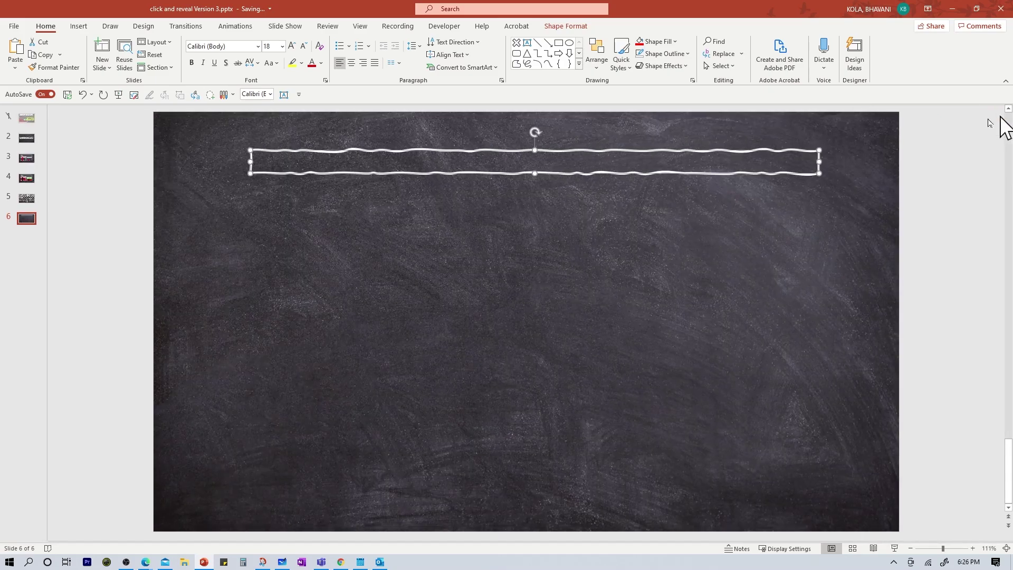
- Type 'Question 1 / Your question goes here.' and set it to 212 Baby Girl at 40 pt
click(421, 158)
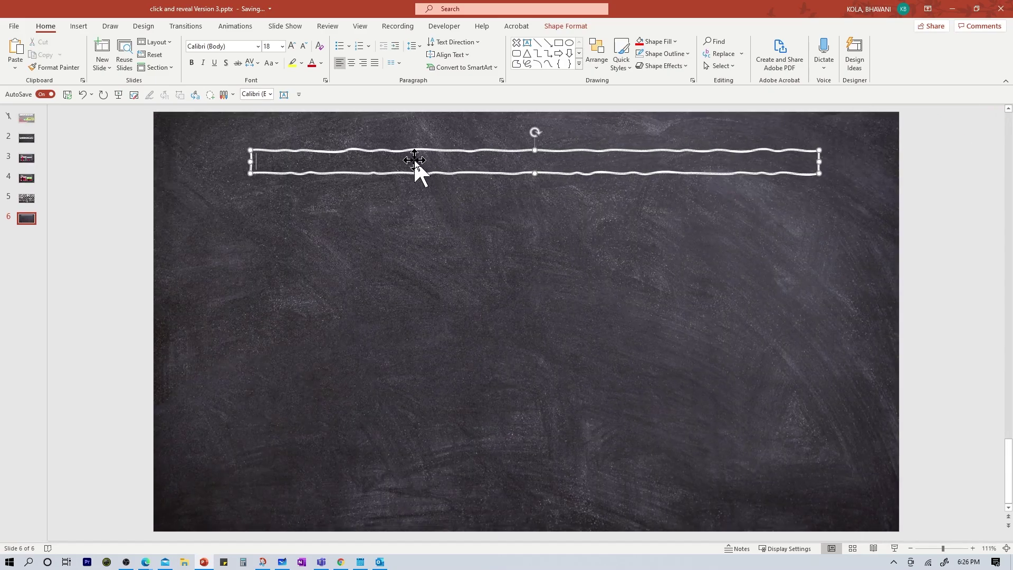
text(Questi)
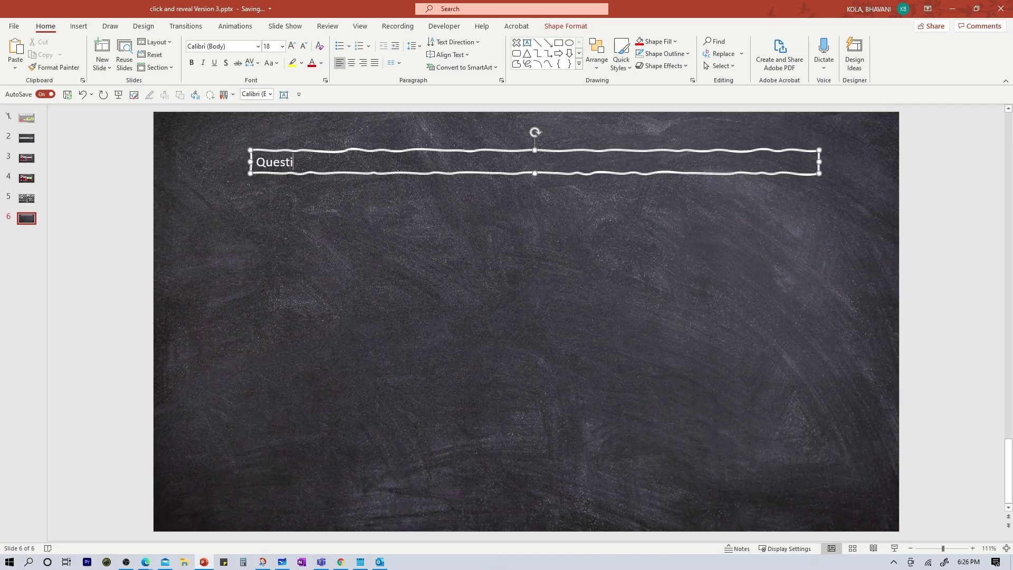
text(on 1)
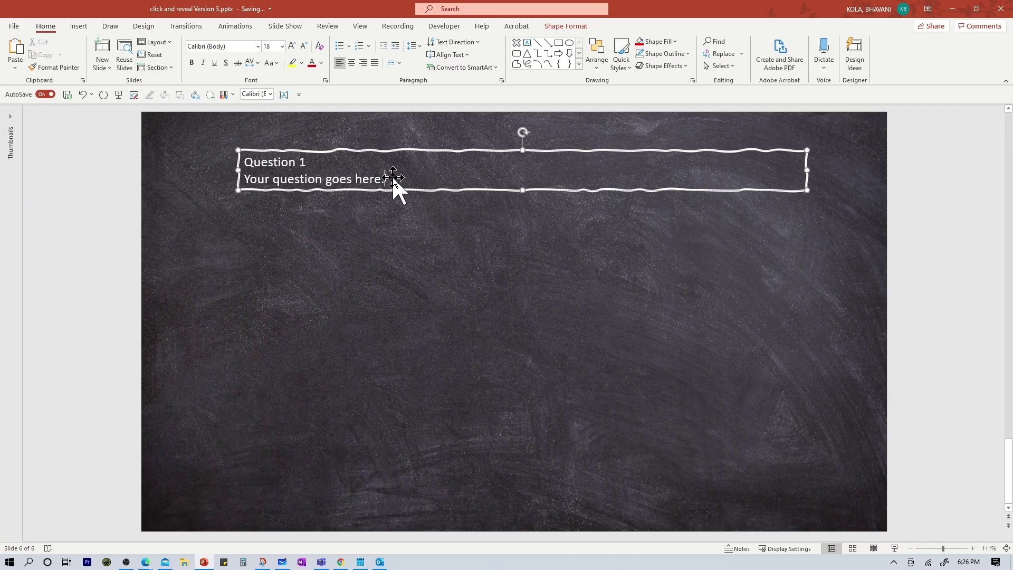
drag(387, 179, 244, 158)
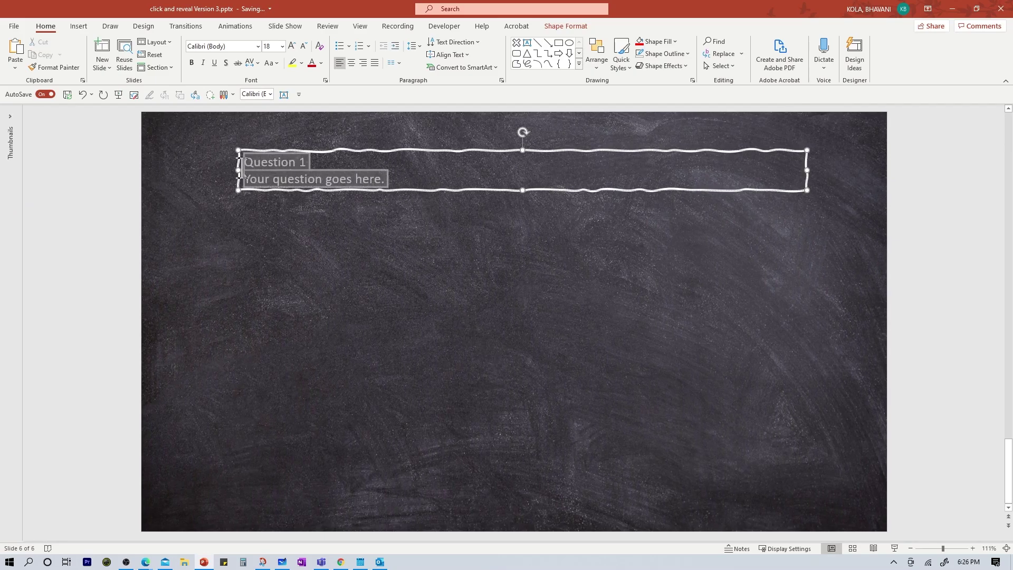
click(258, 46)
click(224, 121)
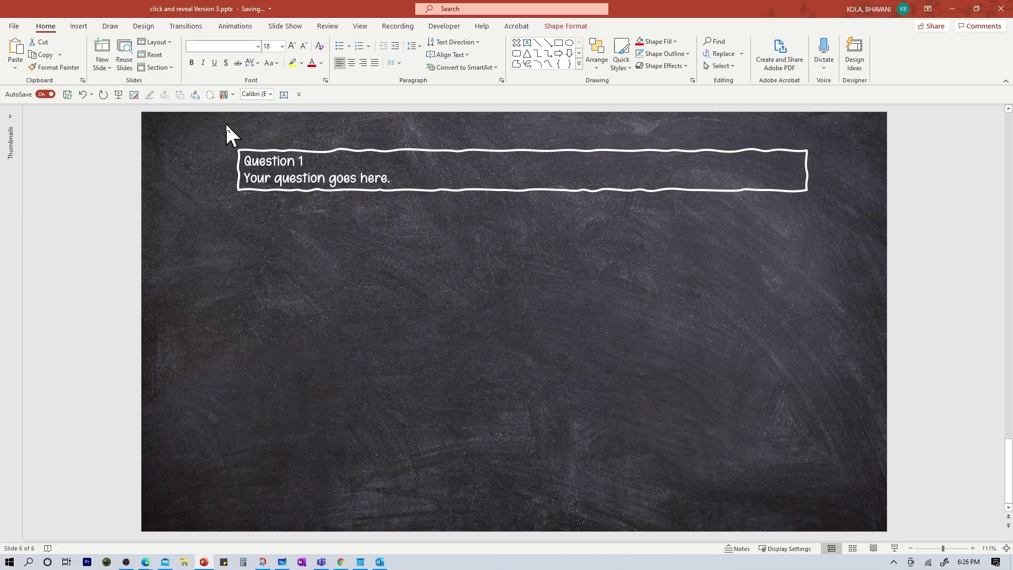
click(292, 46)
click(291, 46)
click(292, 46)
click(292, 46)
click(291, 46)
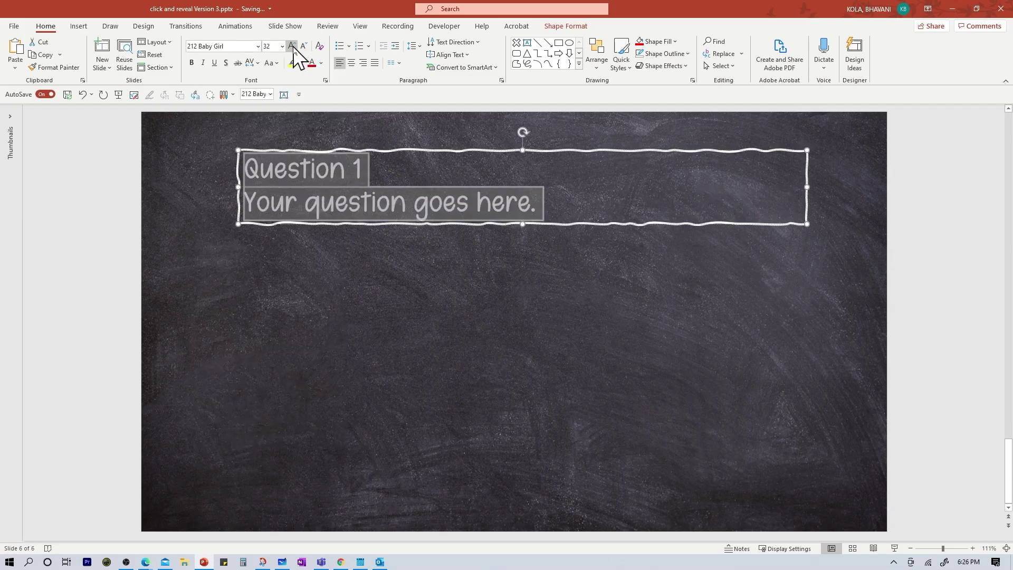
click(292, 46)
click(356, 286)
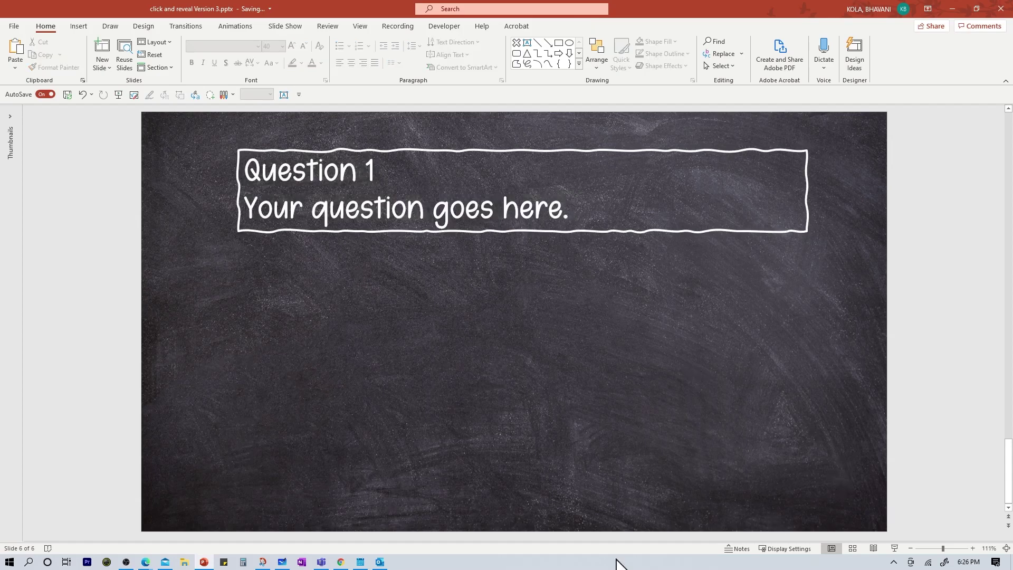
- Duplicate the question box below, change its text to 'Wrong Answer.', and narrow it
click(554, 149)
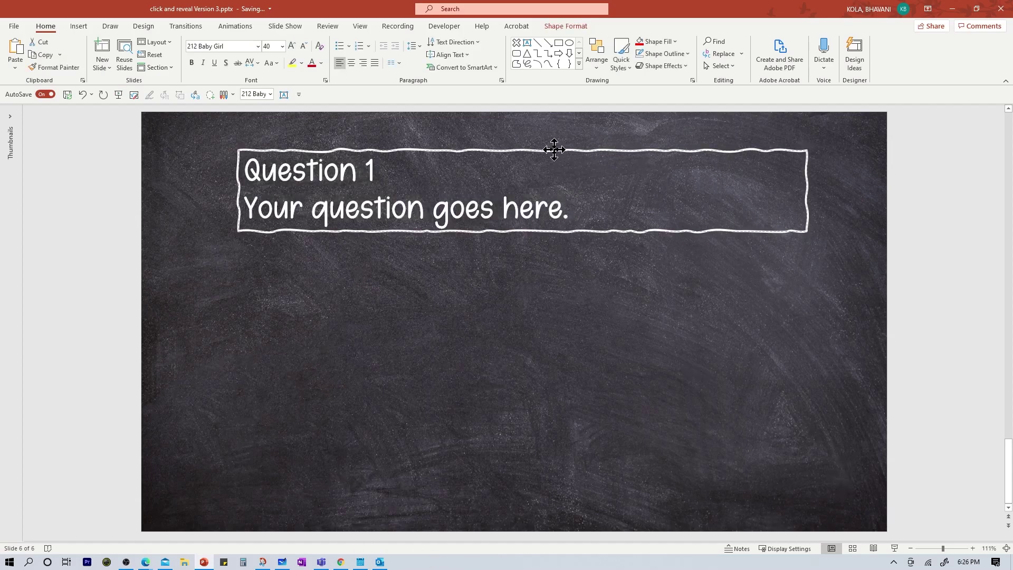
click(553, 150)
drag(553, 150, 514, 265)
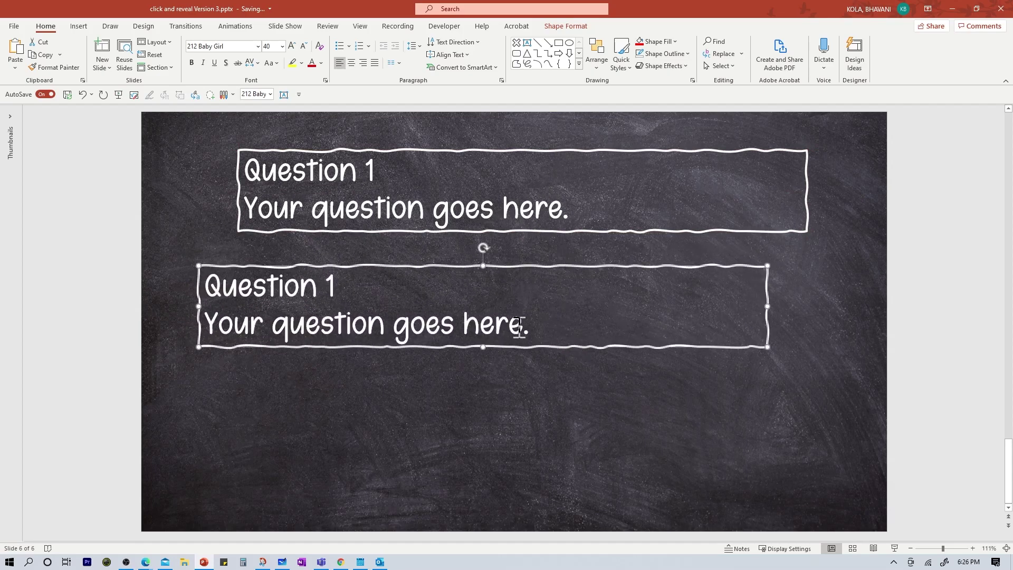
drag(524, 325, 204, 284)
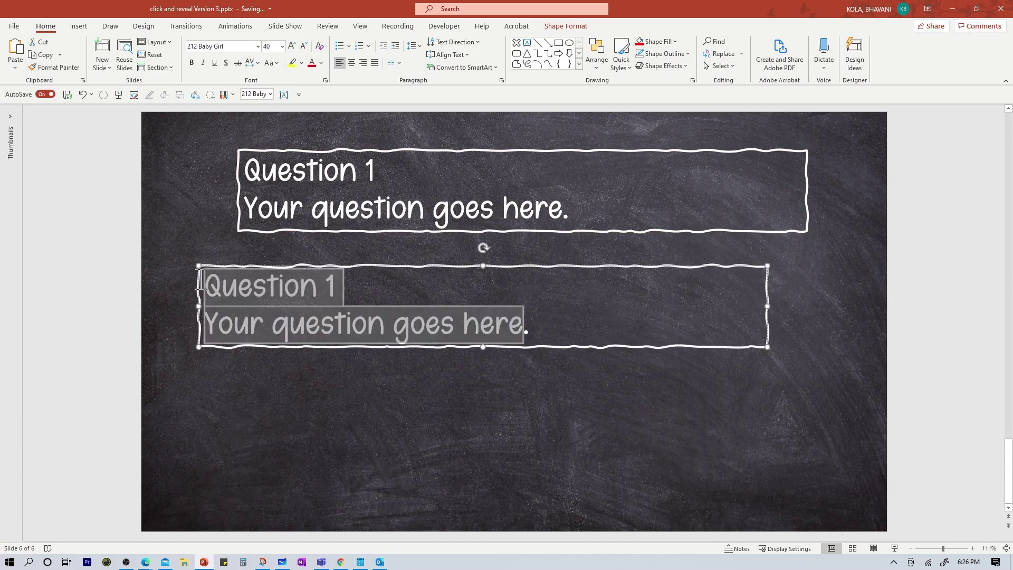
text(Wro)
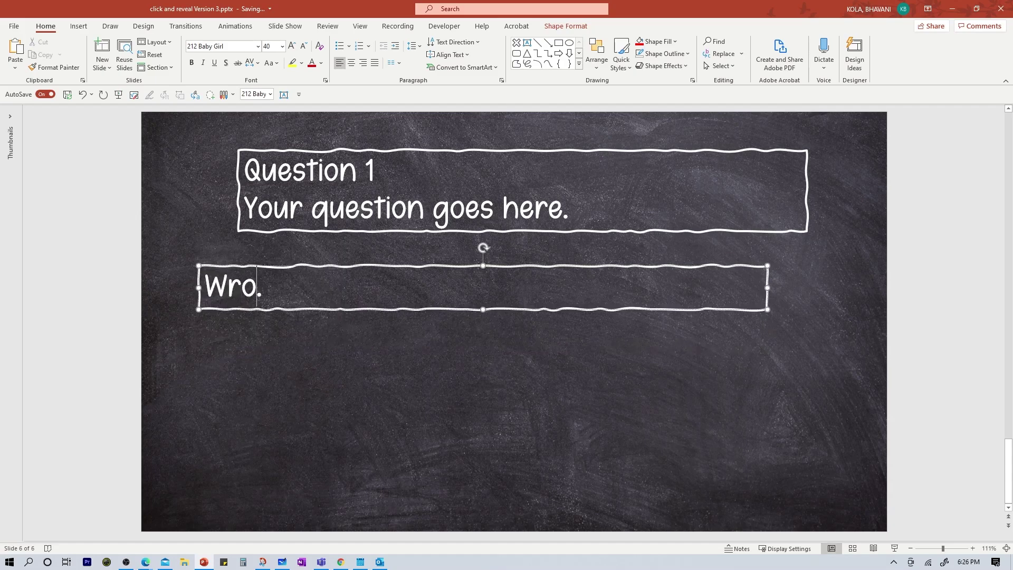
text(ng Answer)
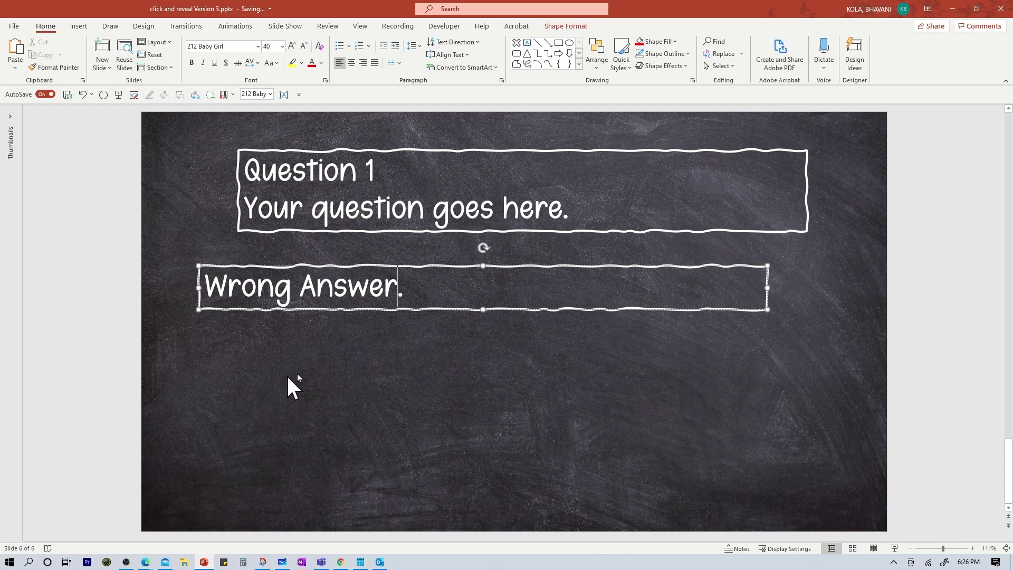
click(521, 324)
click(506, 282)
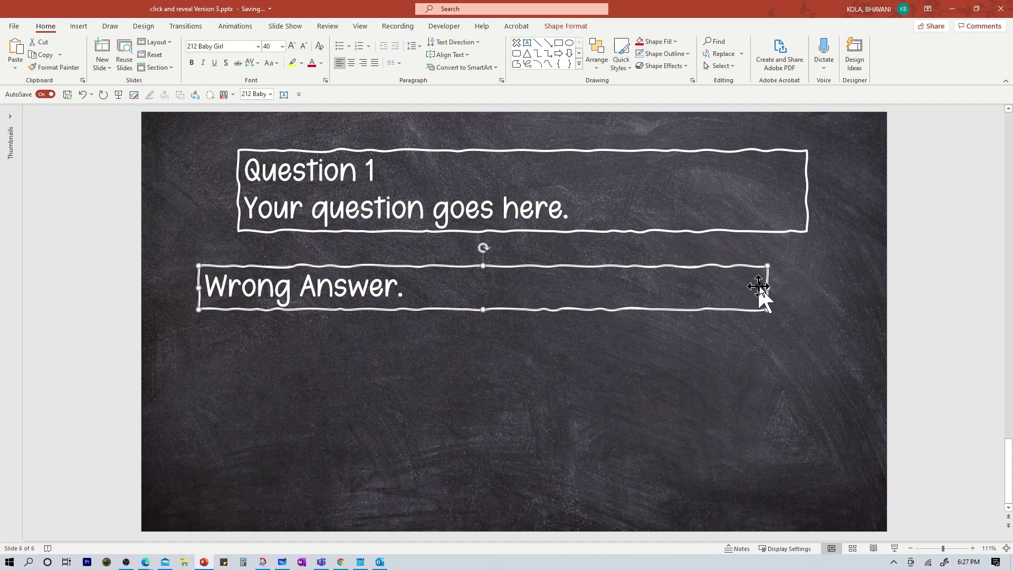
drag(767, 287, 437, 287)
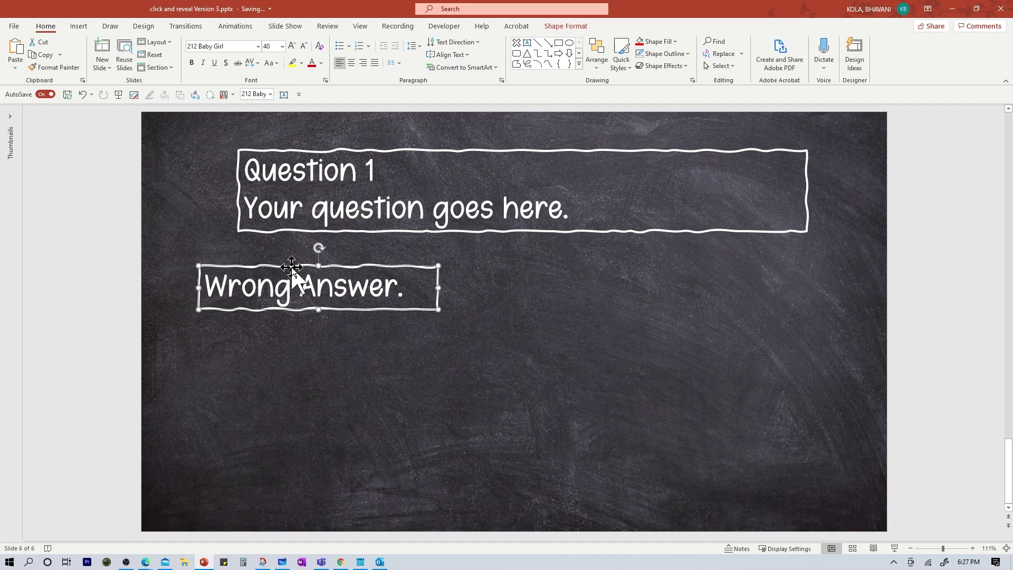
- Copy the answer box into a 2x2 grid and change the top-right one to 'Right Answer.'
drag(292, 267, 294, 346)
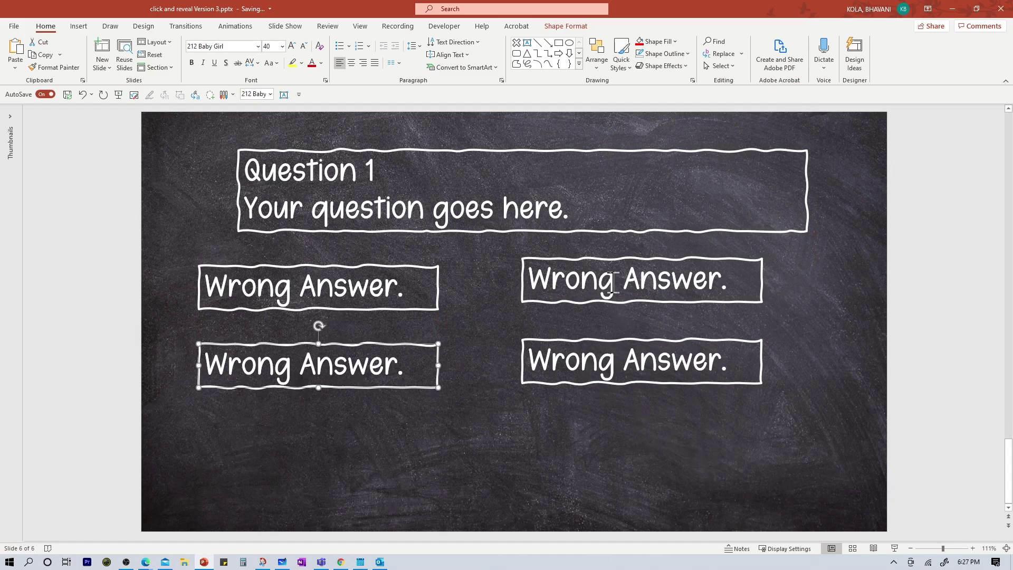
drag(616, 284, 531, 281)
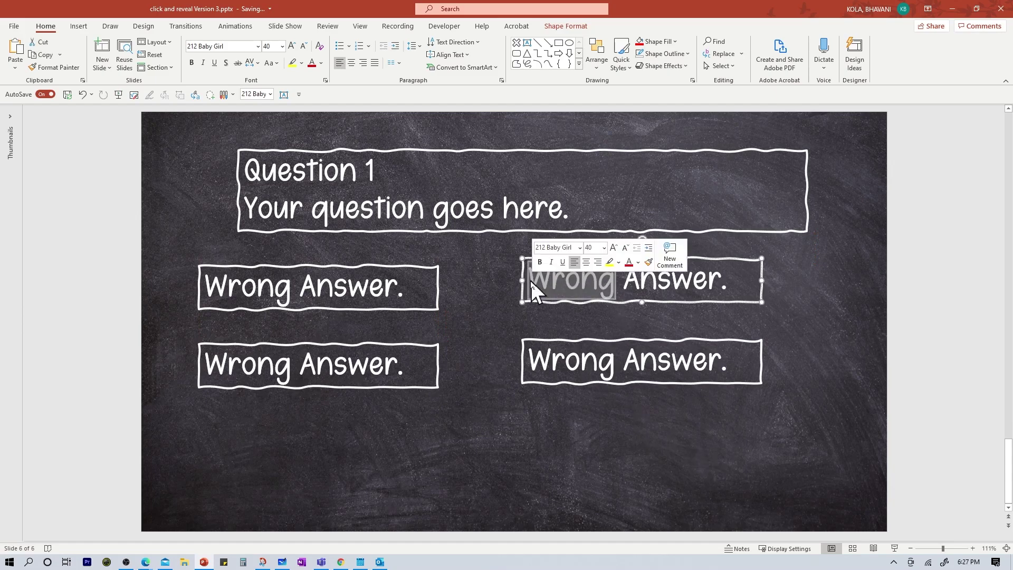
text(Right)
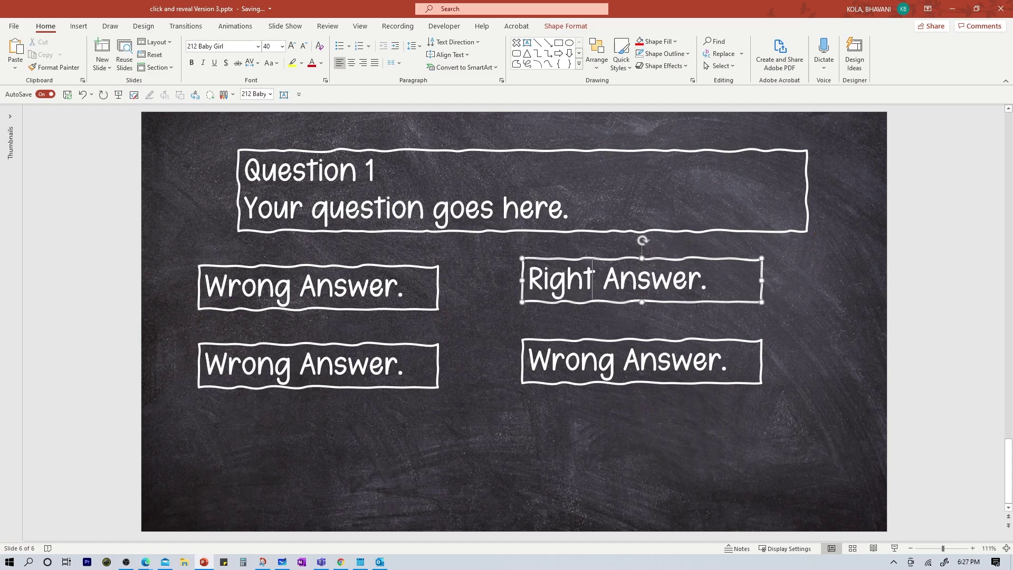
click(454, 475)
- Shift the question box slightly left to line up with the answers
click(233, 191)
drag(232, 191, 180, 189)
click(577, 496)
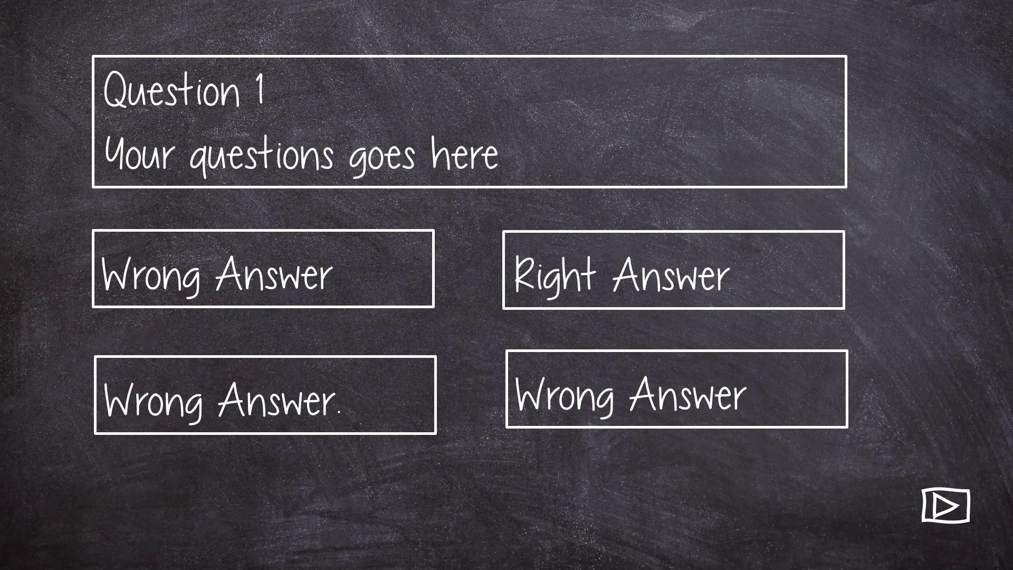
- Preview the red X reveal on the first wrong answer, then open the Insert Shapes gallery
click(235, 272)
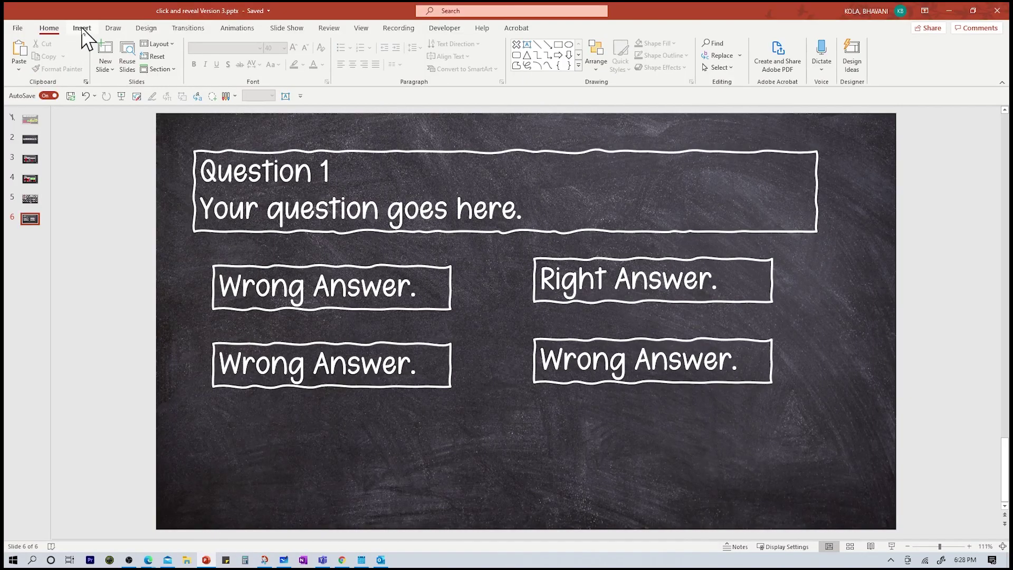
click(83, 29)
click(195, 62)
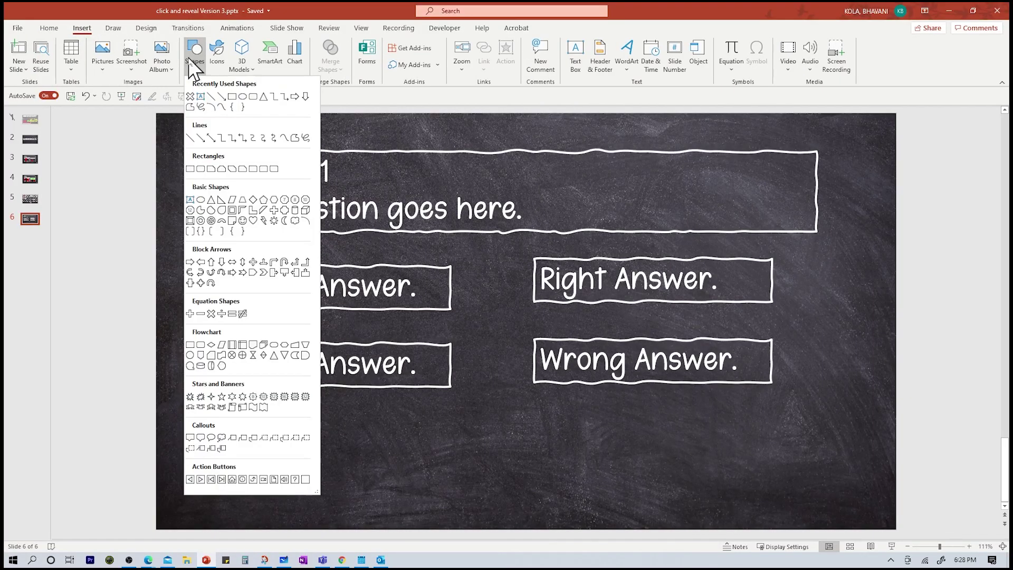
- Draw a multiplication-sign shape and size it over the first Wrong Answer box
click(211, 313)
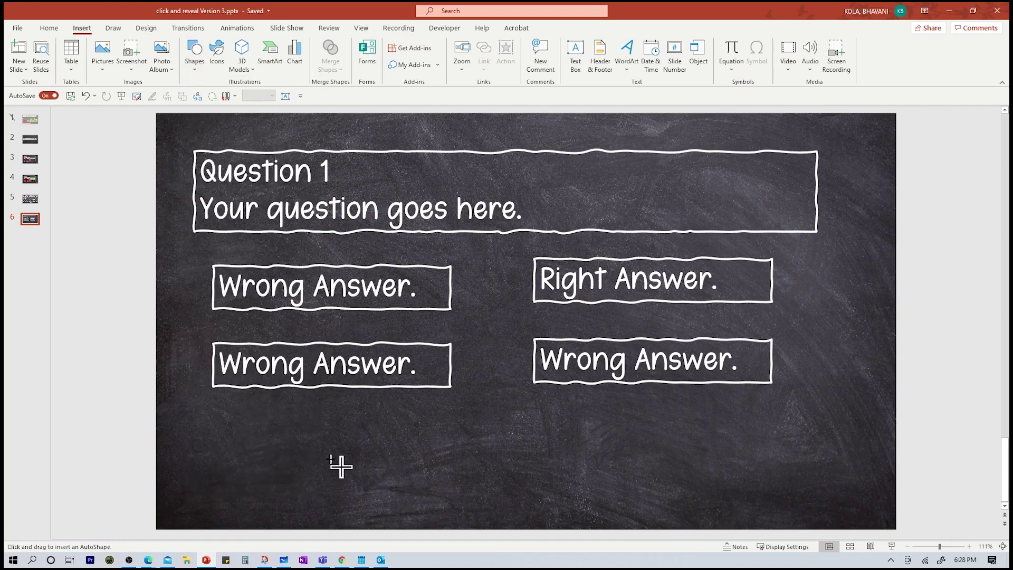
drag(327, 422, 432, 516)
drag(375, 467, 308, 416)
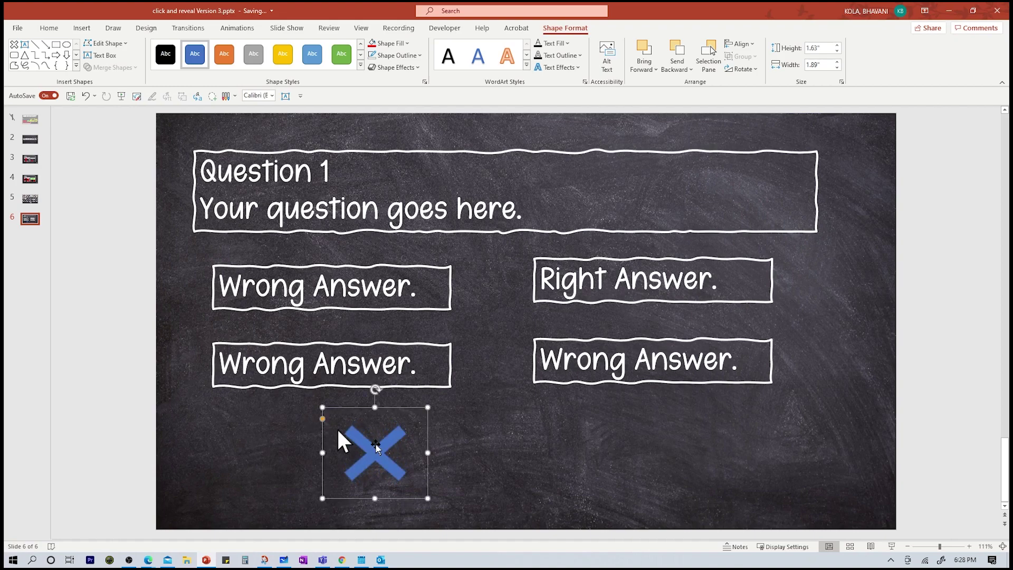
drag(385, 464, 318, 278)
drag(367, 331, 391, 361)
drag(329, 317, 319, 303)
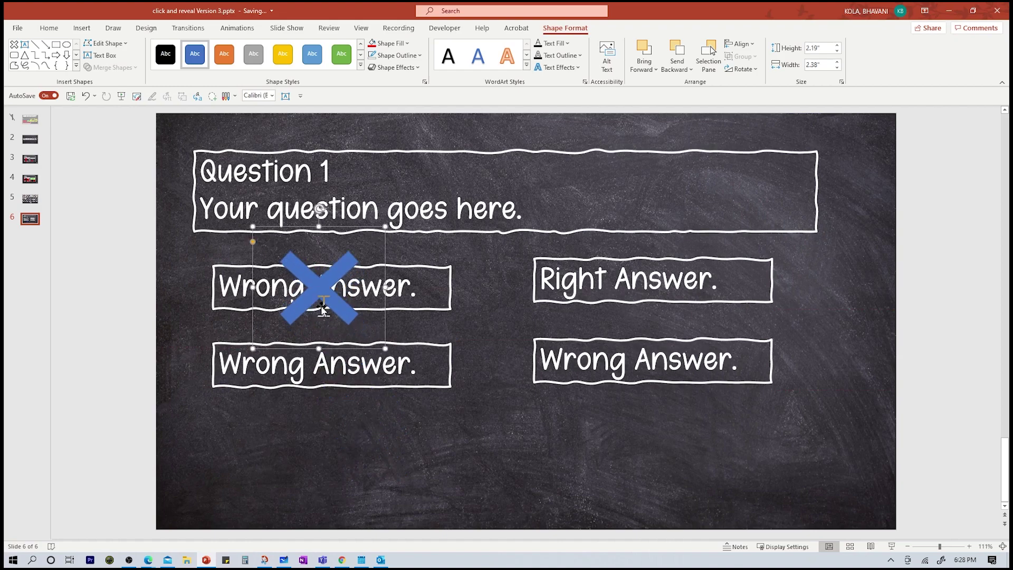
- Fill the X red with no outline and copy it onto another Wrong Answer box
click(407, 43)
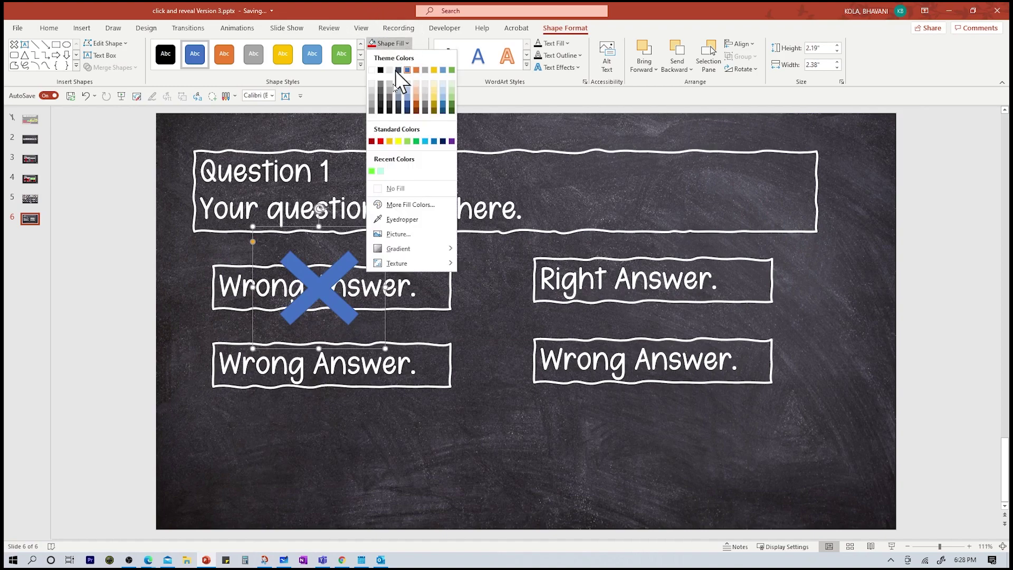
click(380, 141)
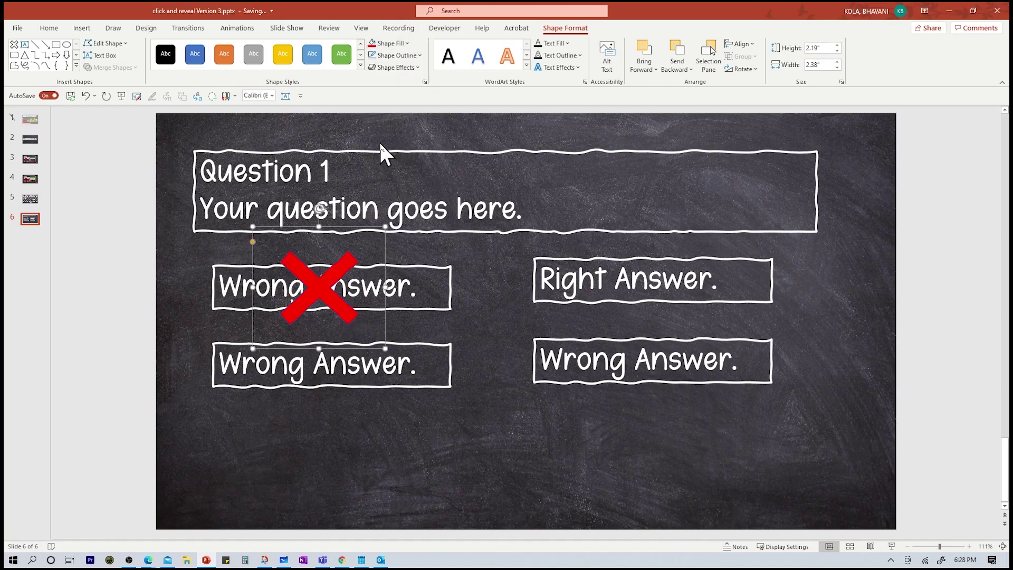
click(410, 55)
click(390, 200)
drag(319, 285, 655, 360)
click(419, 444)
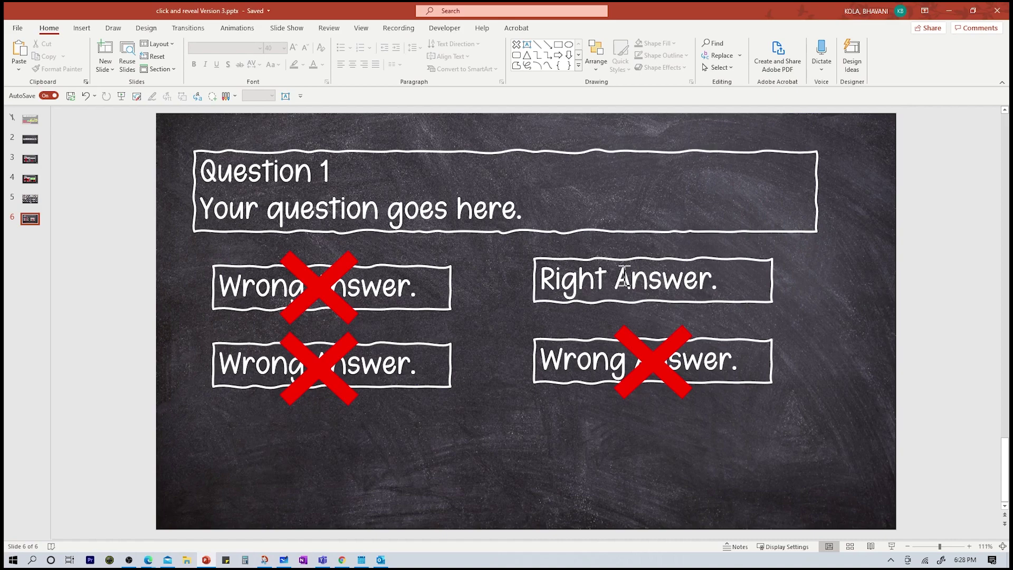
- Insert the bold check-mark icon from the Icons library
click(81, 29)
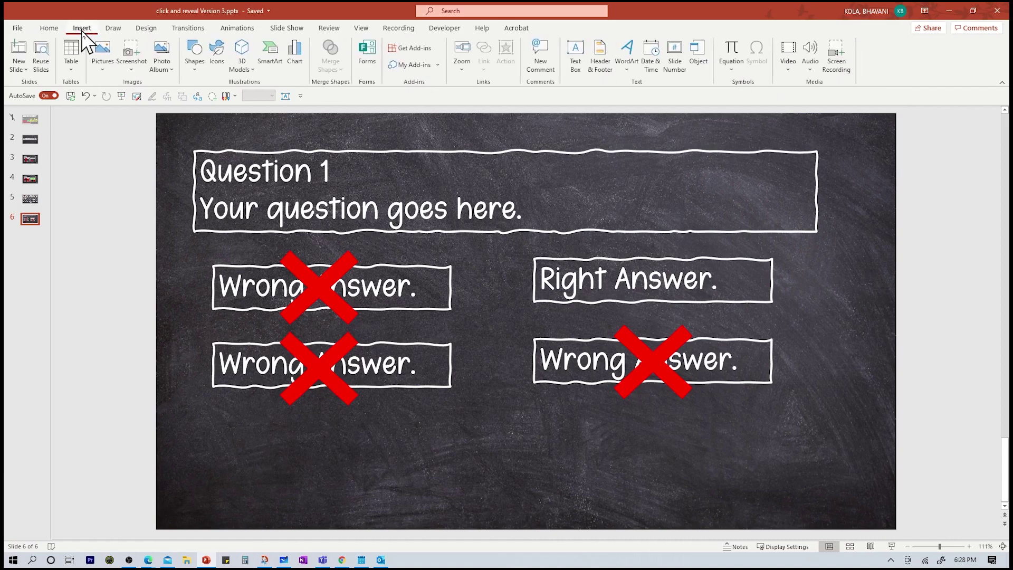
click(219, 59)
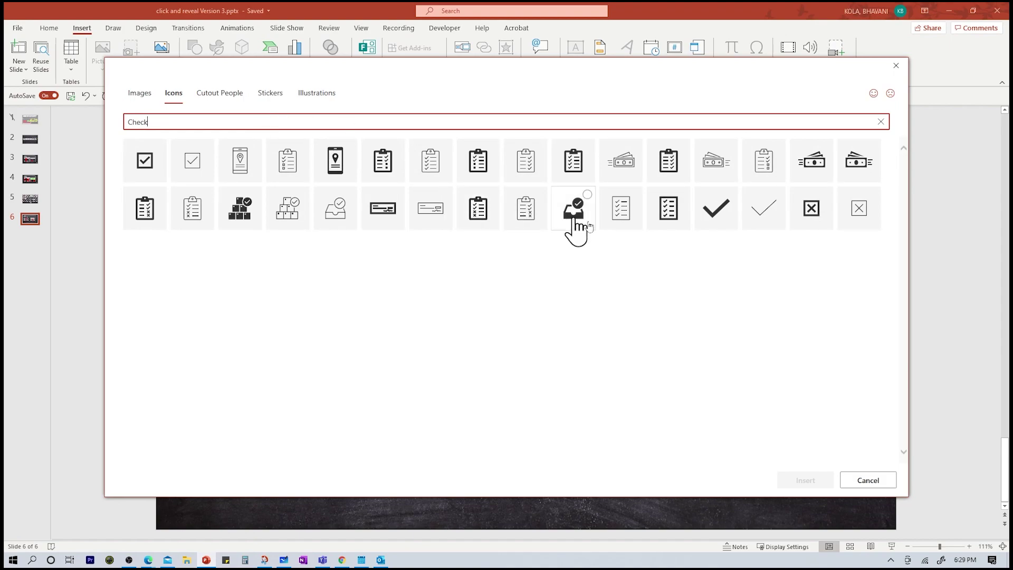
click(719, 215)
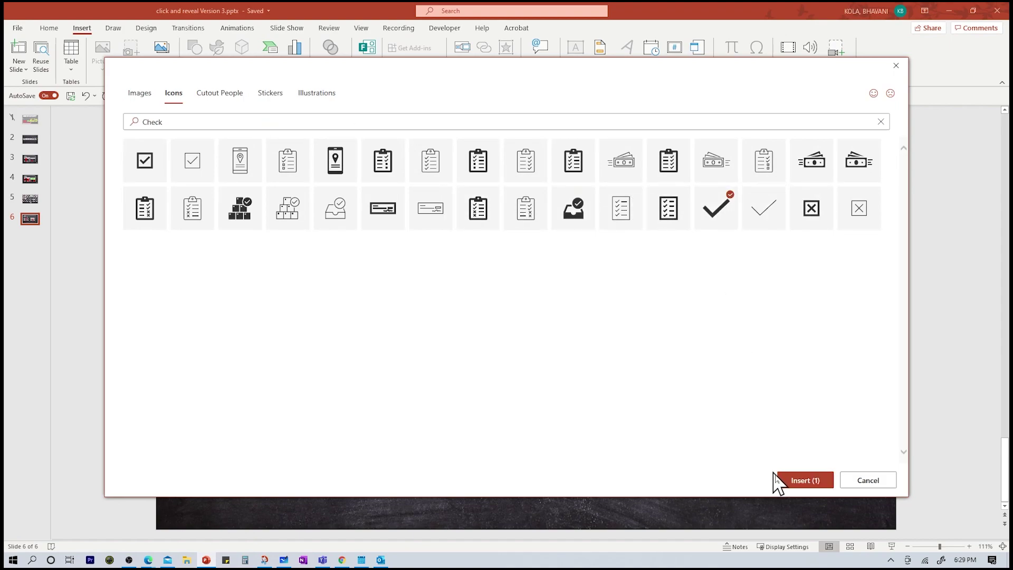
click(805, 479)
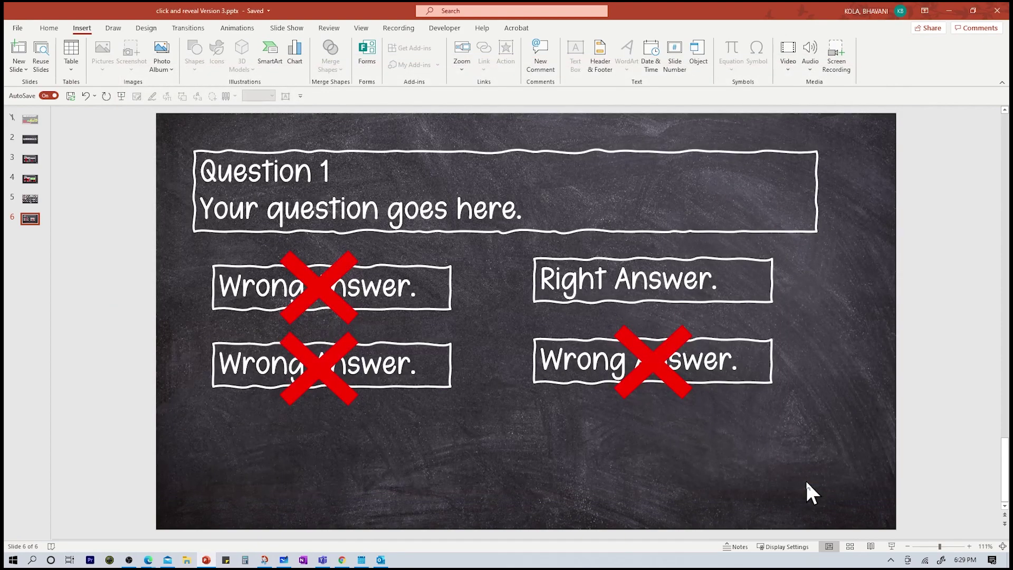
- Move the check mark onto Right Answer, enlarge it to 1.59", and colour it green
drag(527, 331, 677, 339)
drag(654, 306, 650, 279)
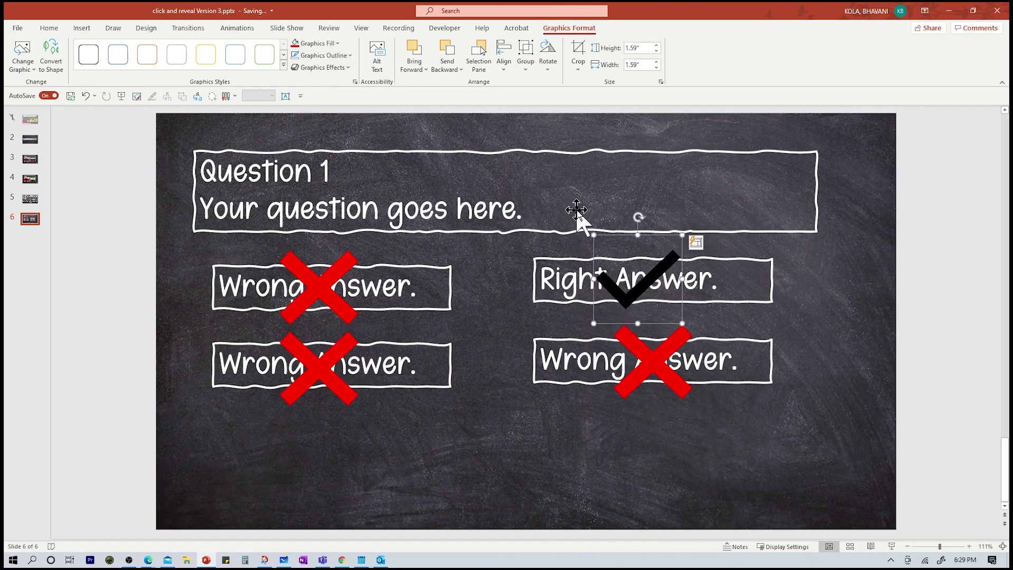
click(336, 43)
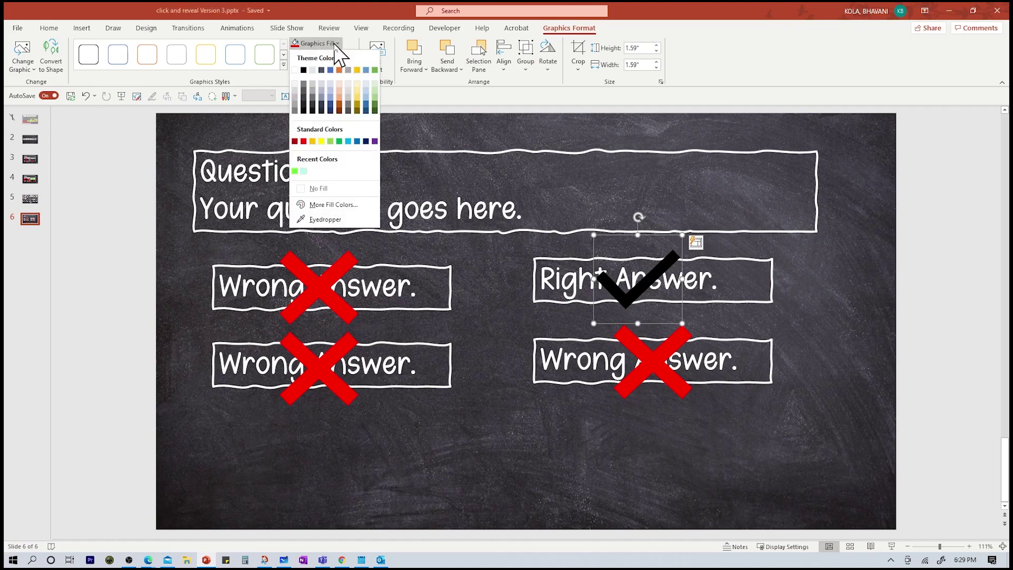
click(294, 172)
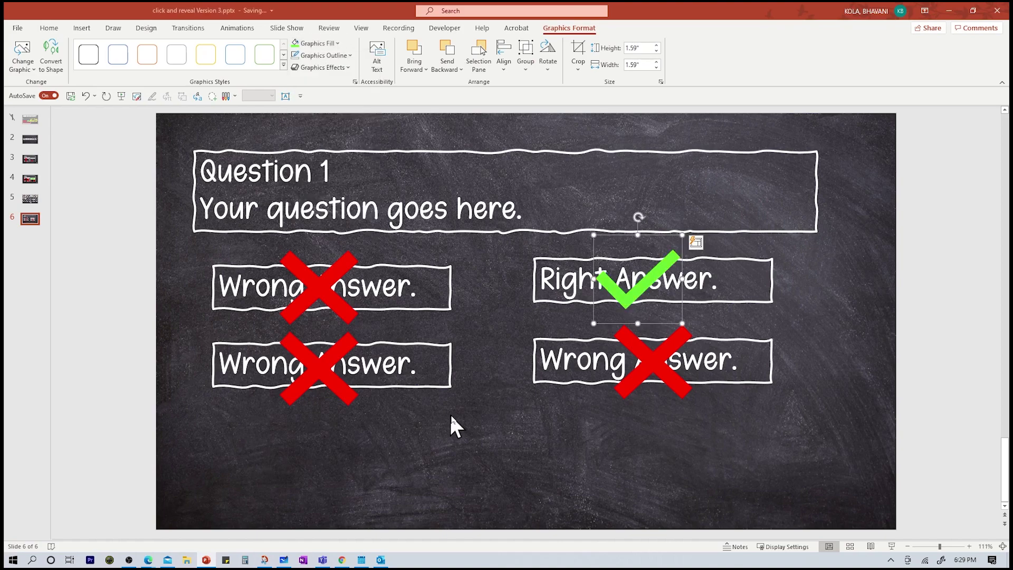